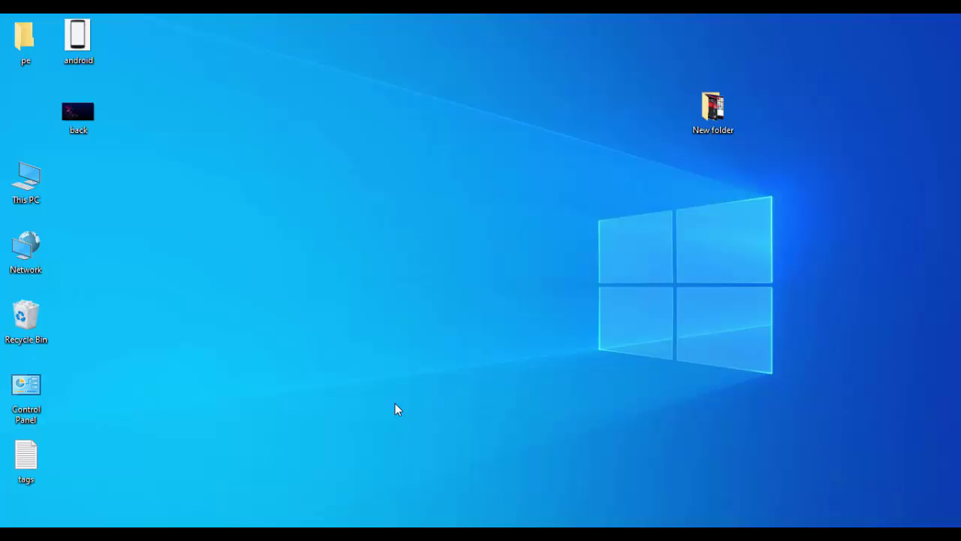
- Open Windows Settings on the Date & time page under Time & Language
{"action": "key", "text": "super"}
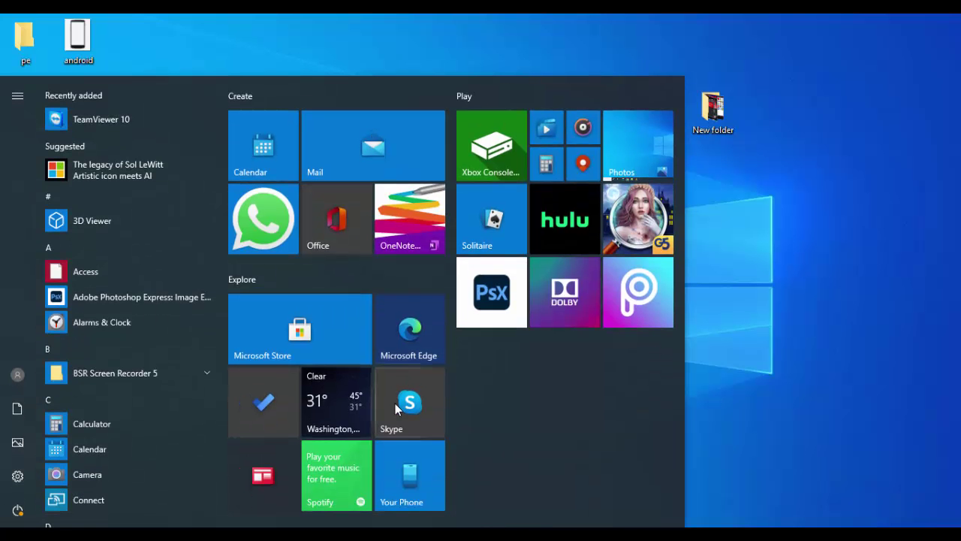
{"action": "left_click", "coordinate": [24, 483]}
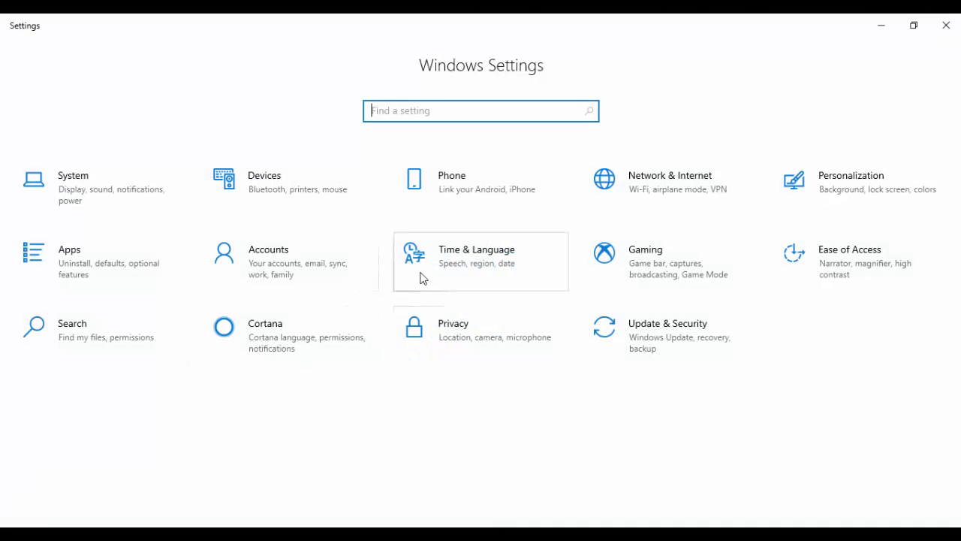
{"action": "left_click", "coordinate": [491, 260]}
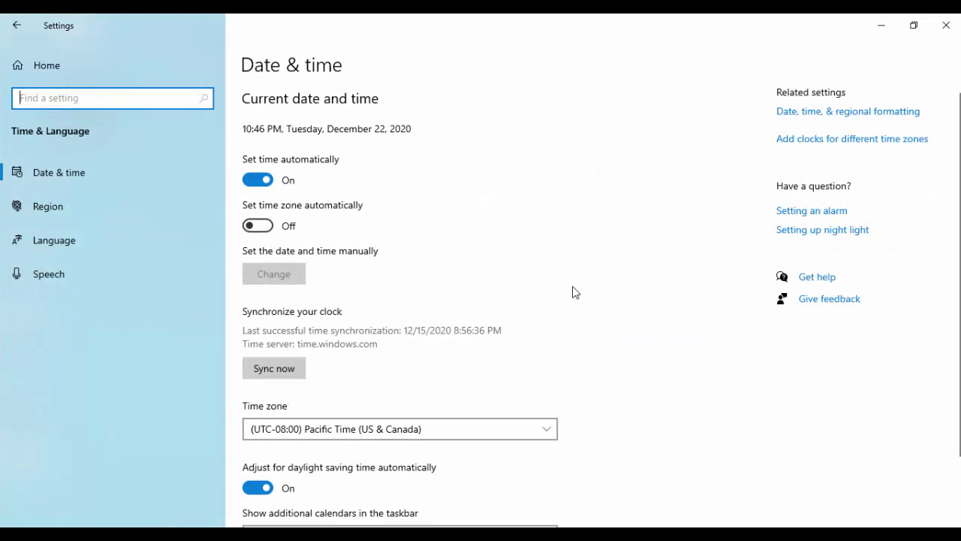
{"action": "left_click", "coordinate": [59, 177]}
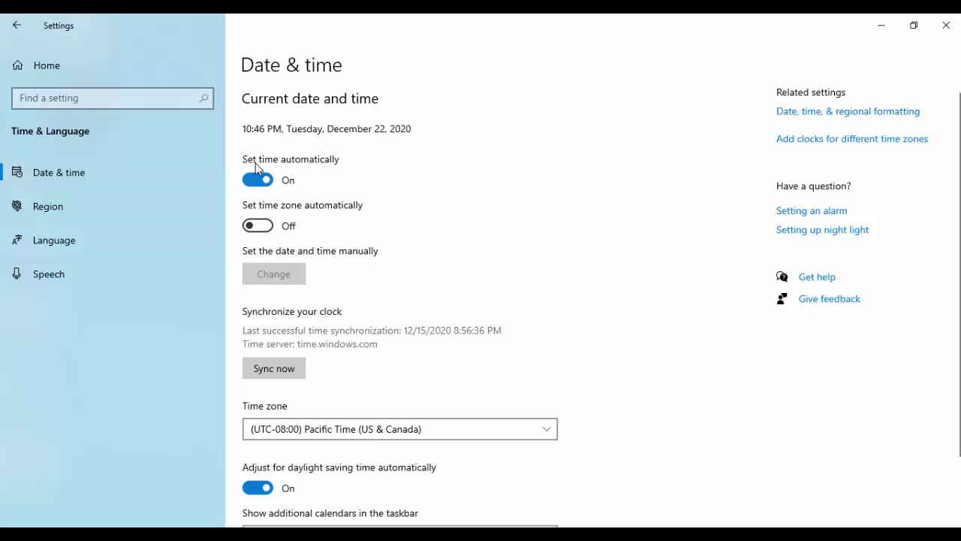
- Re-toggle automatic time, choose (UTC-06:00) Central Time (US & Canada), and close Settings
{"action": "left_click", "coordinate": [265, 185]}
{"action": "left_click", "coordinate": [266, 187]}
{"action": "left_click", "coordinate": [521, 429]}
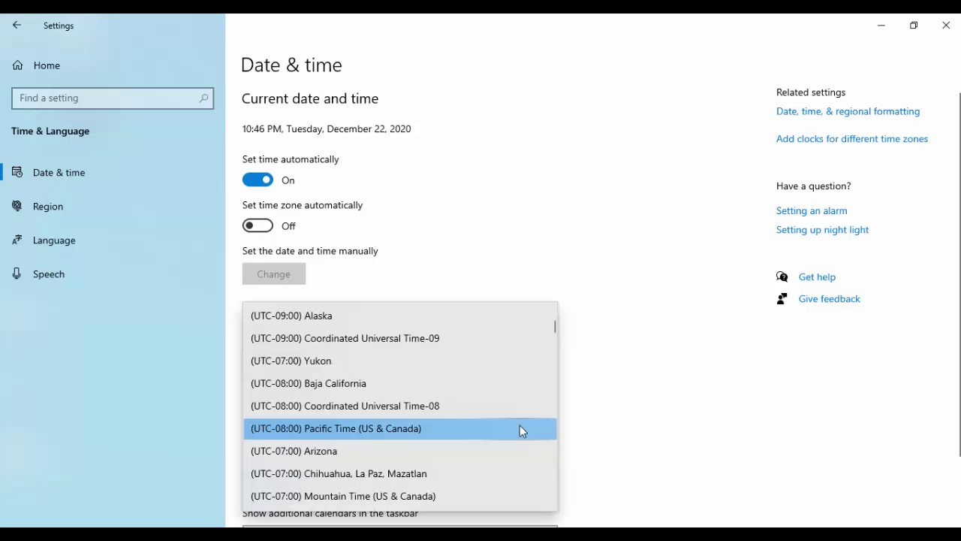
{"action": "left_click", "coordinate": [355, 431]}
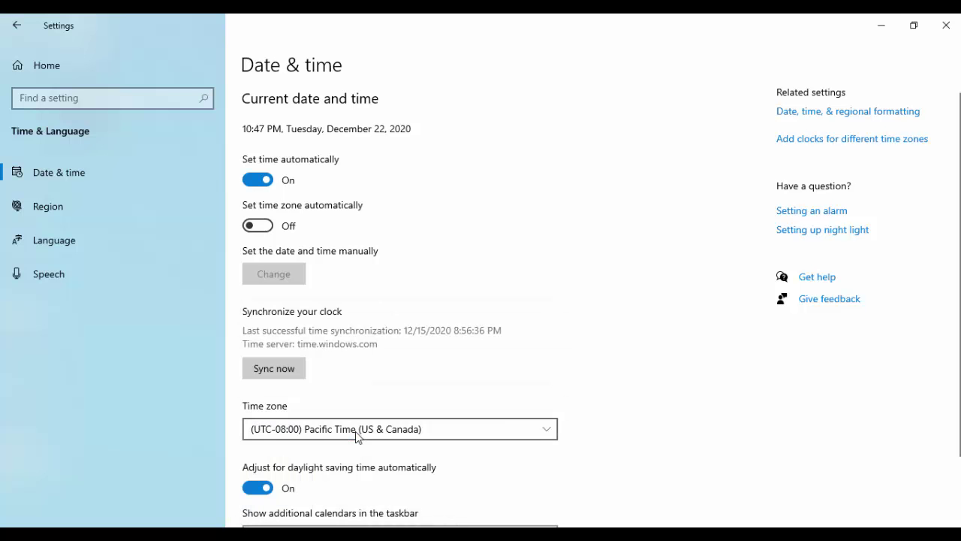
{"action": "key", "text": "Home"}
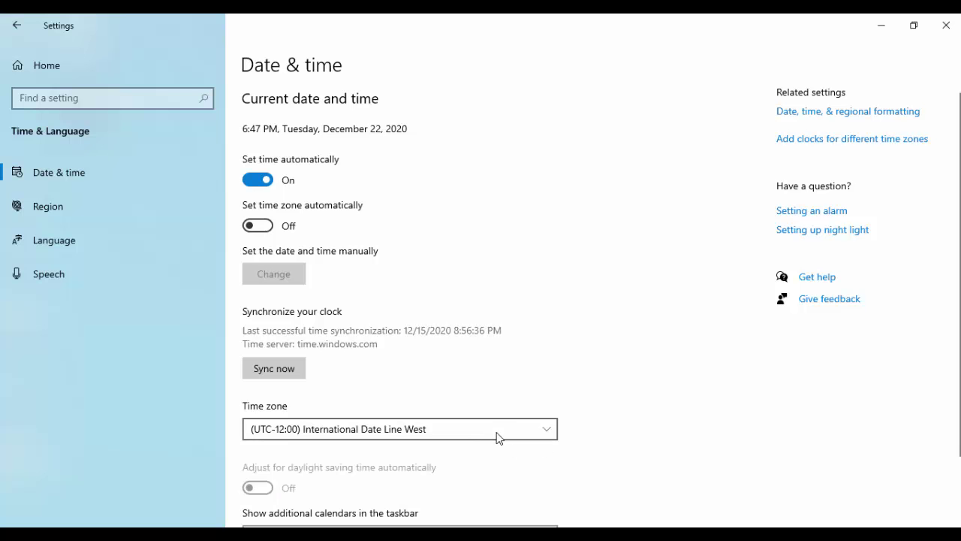
{"action": "left_click", "coordinate": [497, 432]}
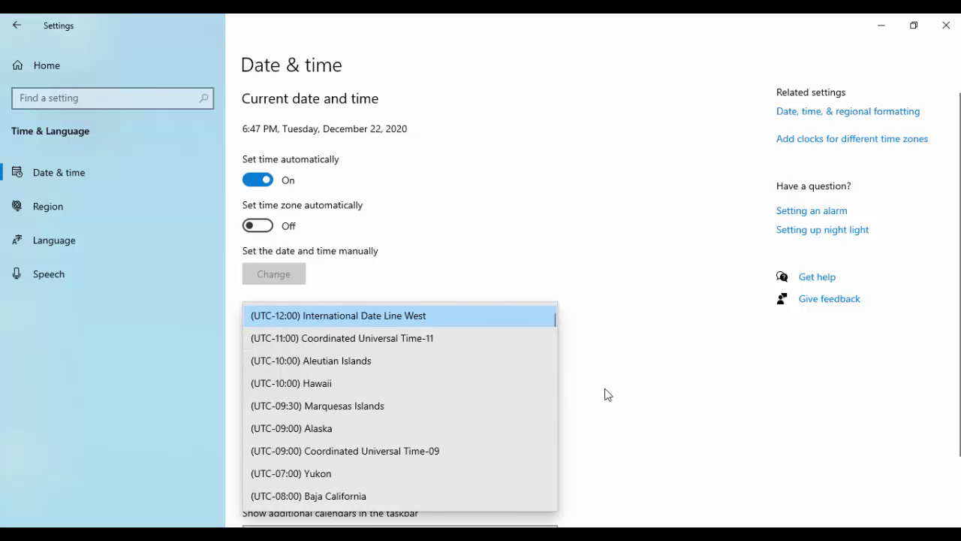
{"action": "scroll", "coordinate": [435, 405], "scroll_direction": "down", "scroll_amount": 5}
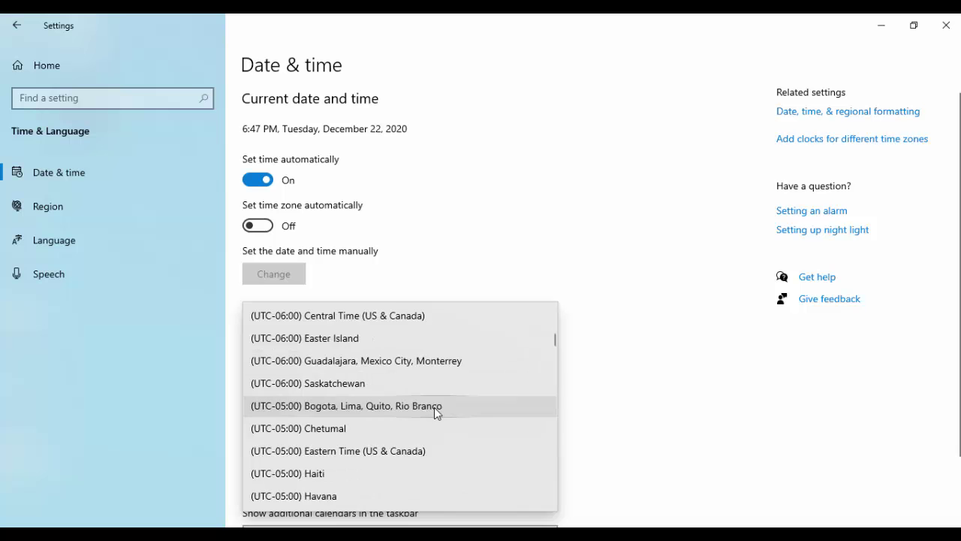
{"action": "left_click", "coordinate": [391, 350]}
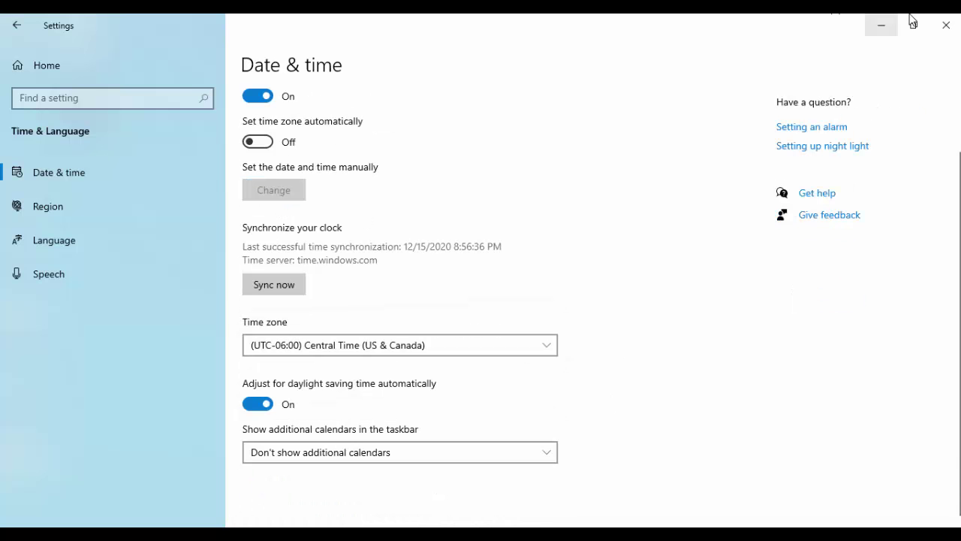
{"action": "left_click", "coordinate": [944, 24]}
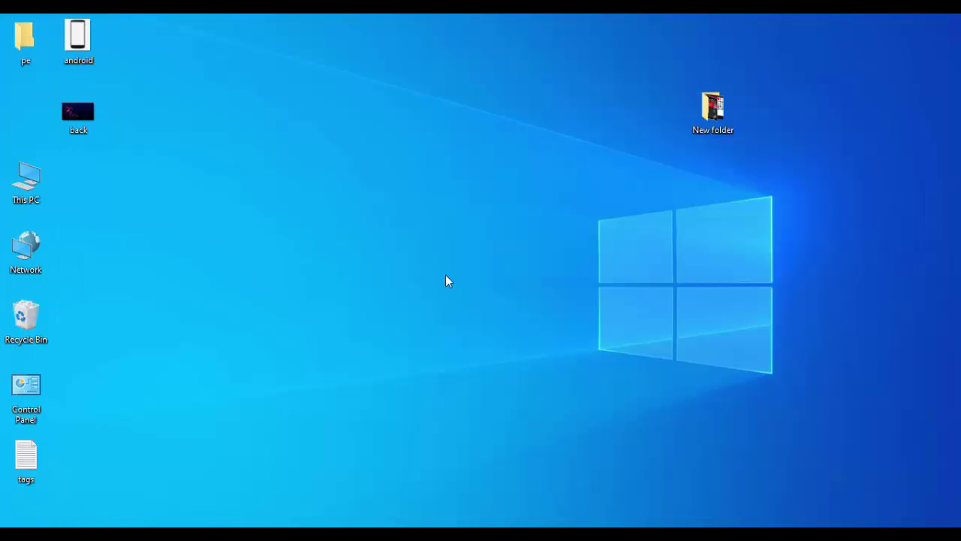
- Search the Start menu for 'chrome' and launch Google Chrome
{"action": "key", "text": "super"}
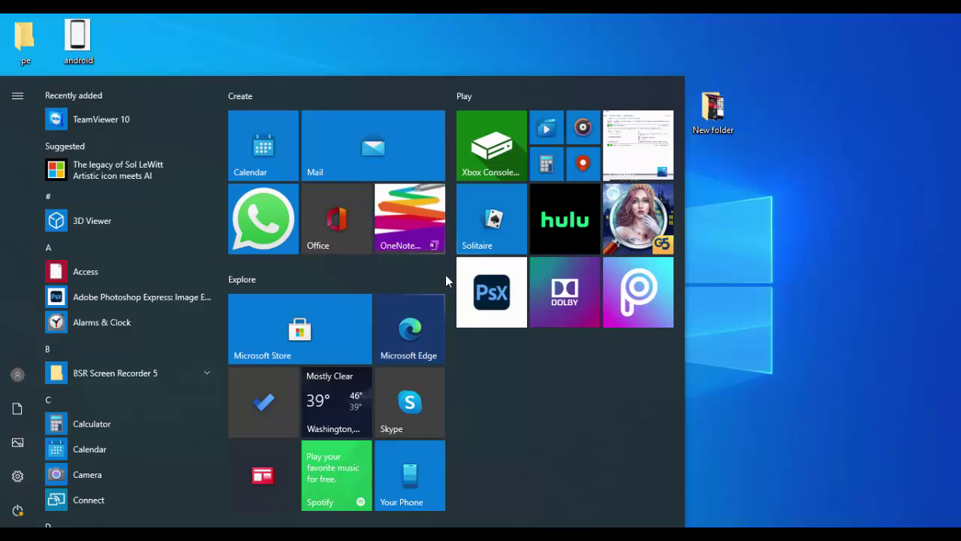
{"action": "type", "text": "chrome"}
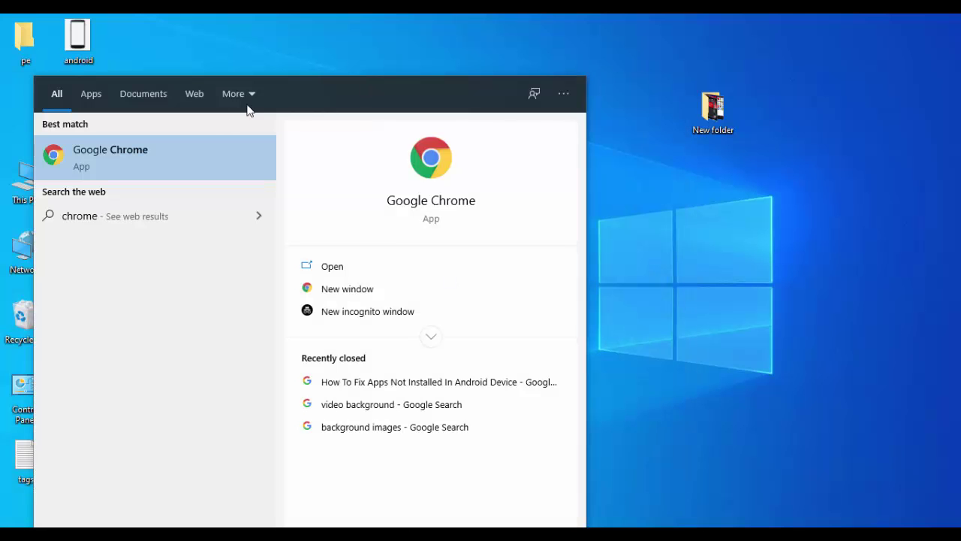
{"action": "left_click", "coordinate": [101, 159]}
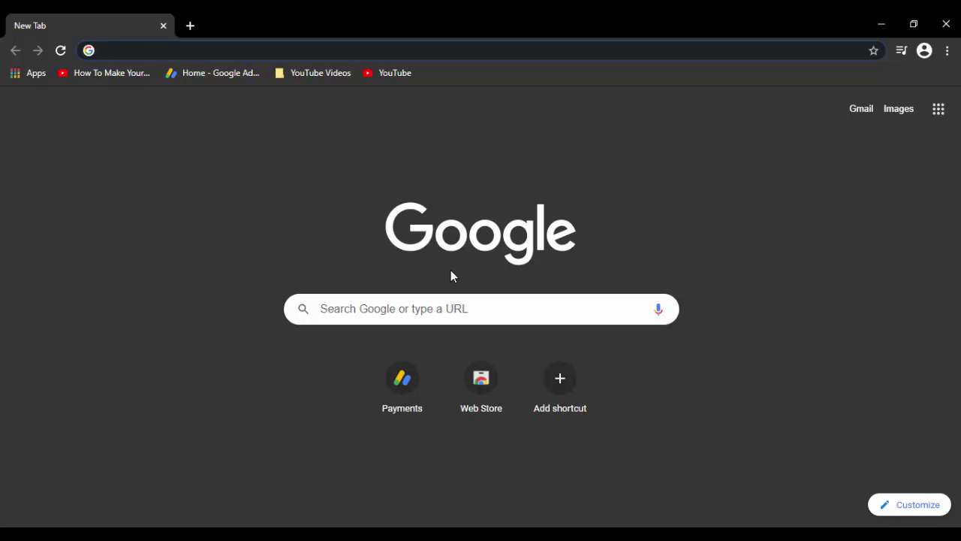
- Clear browsing history, cookies and cached images and files for All time
{"action": "key", "text": "ctrl+shift+Delete"}
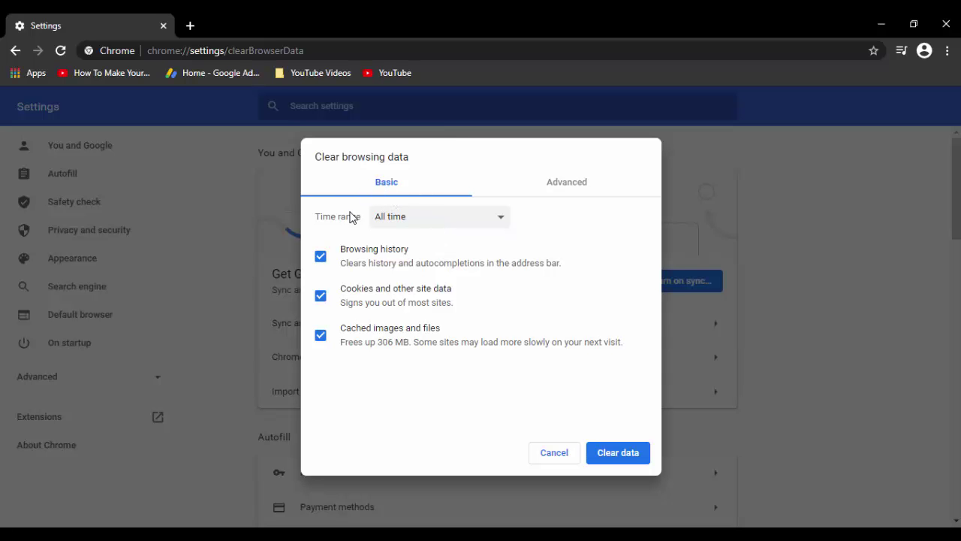
{"action": "left_click", "coordinate": [438, 222]}
{"action": "left_click", "coordinate": [403, 282]}
{"action": "left_click", "coordinate": [408, 222]}
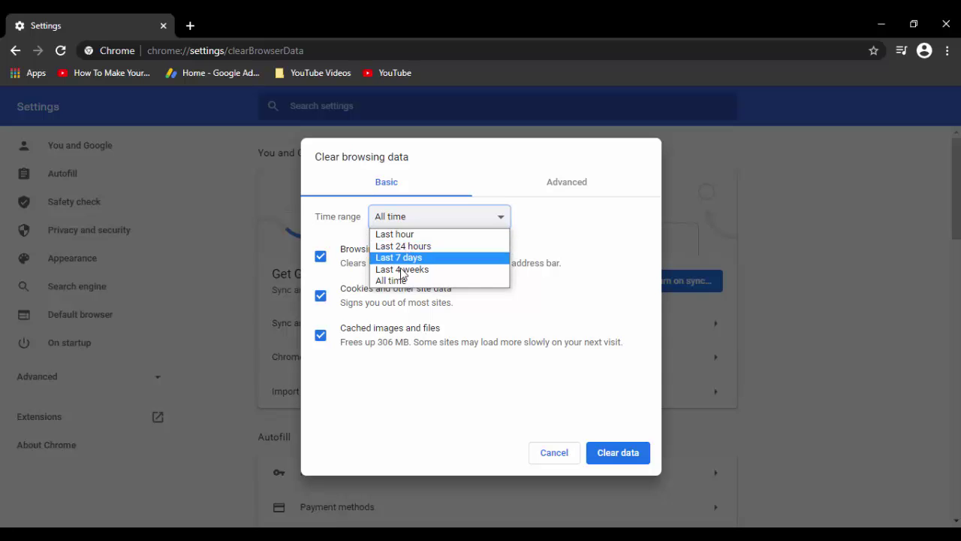
{"action": "left_click", "coordinate": [414, 225]}
{"action": "left_click", "coordinate": [414, 224]}
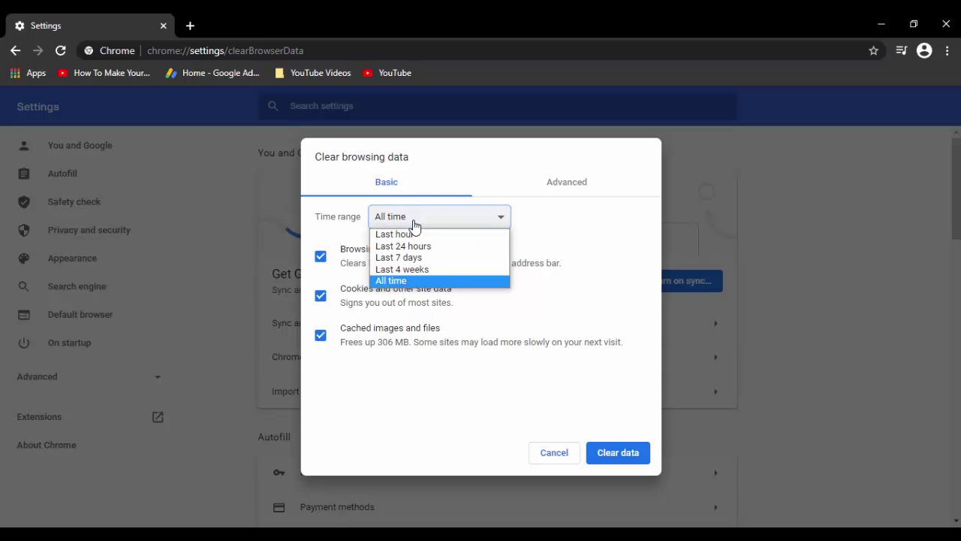
{"action": "left_click", "coordinate": [388, 282]}
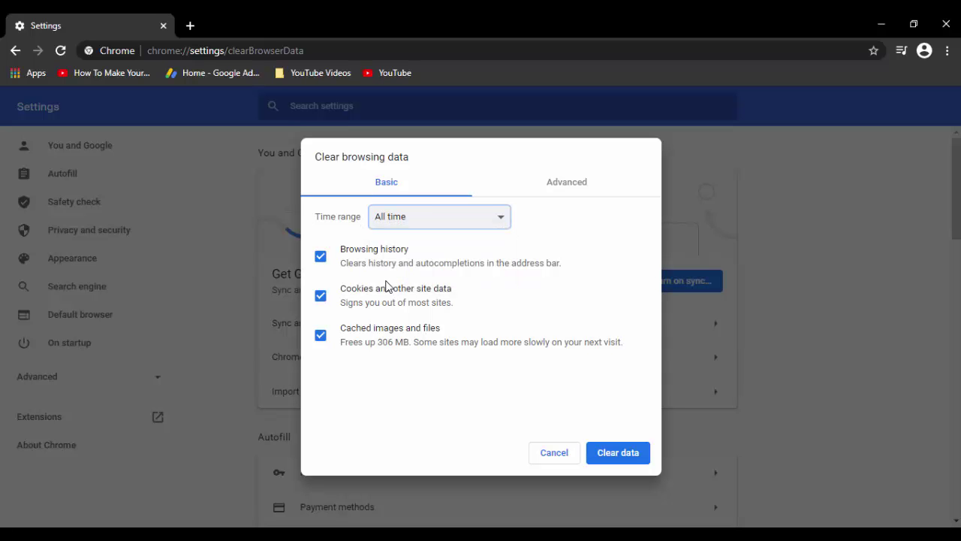
{"action": "left_click", "coordinate": [322, 258]}
{"action": "left_click", "coordinate": [322, 259]}
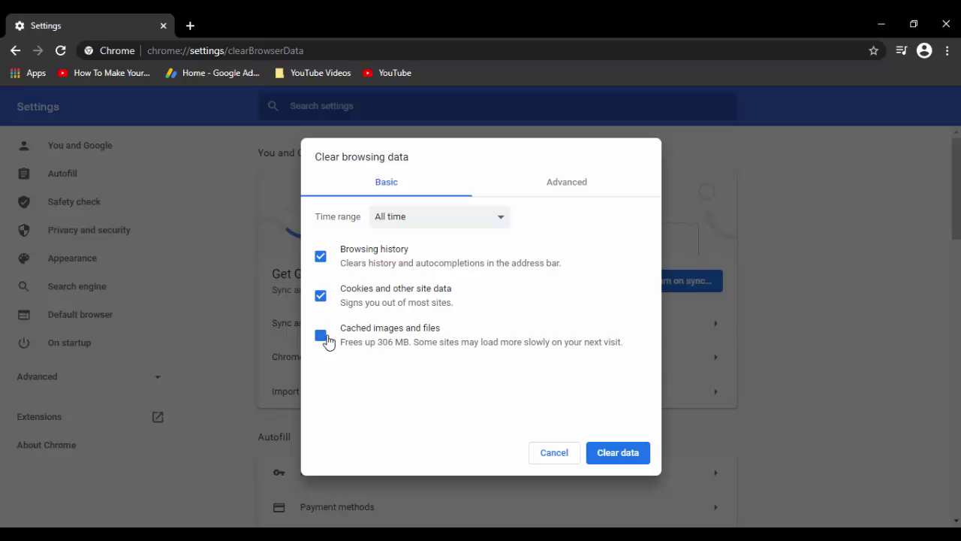
{"action": "left_click", "coordinate": [618, 456]}
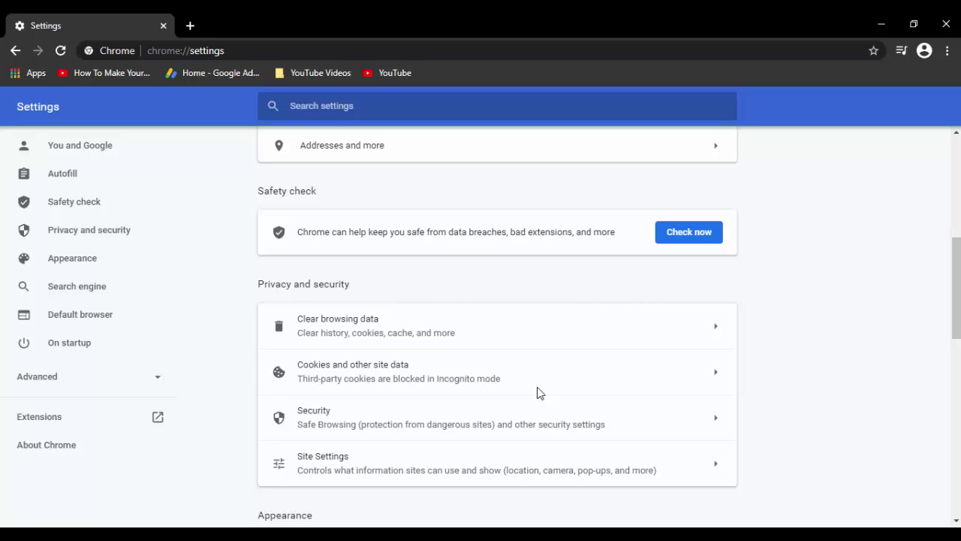
- Clear every Advanced data type for All time, including passwords, autofill and site settings
{"action": "key", "text": "ctrl+shift+Delete"}
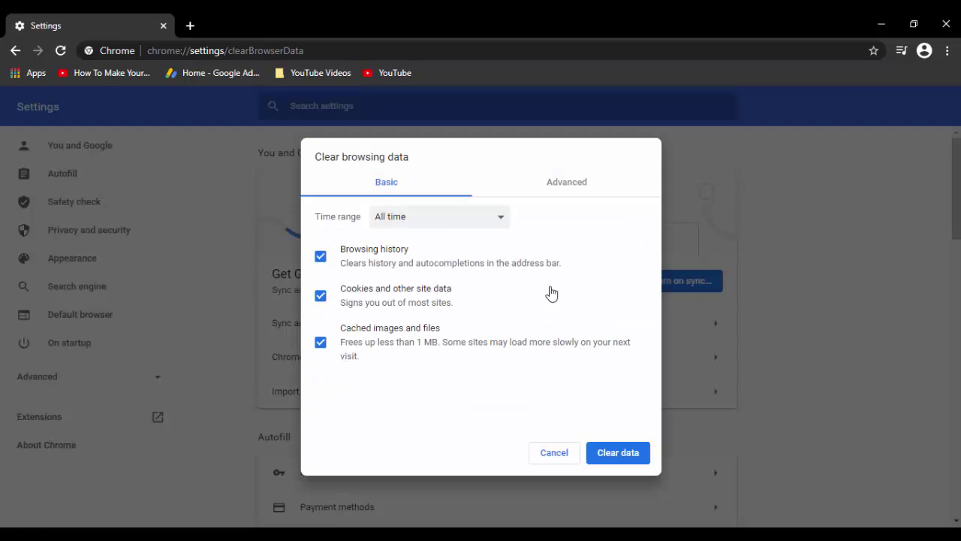
{"action": "left_click", "coordinate": [565, 189]}
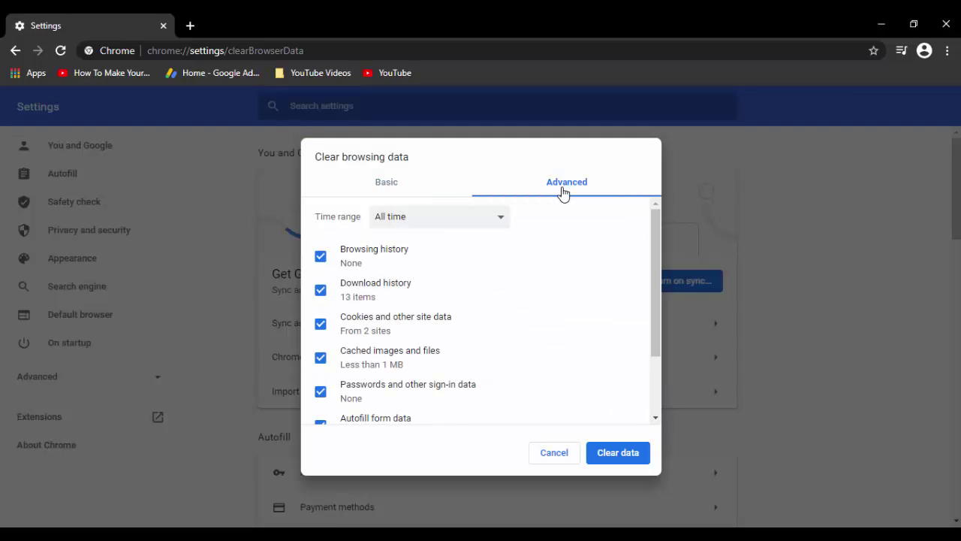
{"action": "left_click", "coordinate": [450, 222]}
{"action": "left_click", "coordinate": [431, 286]}
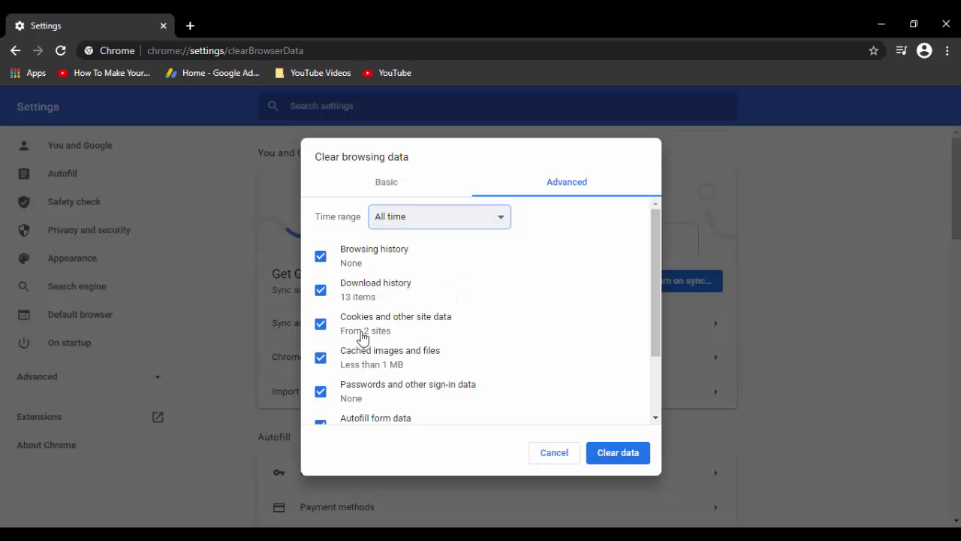
{"action": "scroll", "coordinate": [356, 371], "scroll_direction": "down", "scroll_amount": 1}
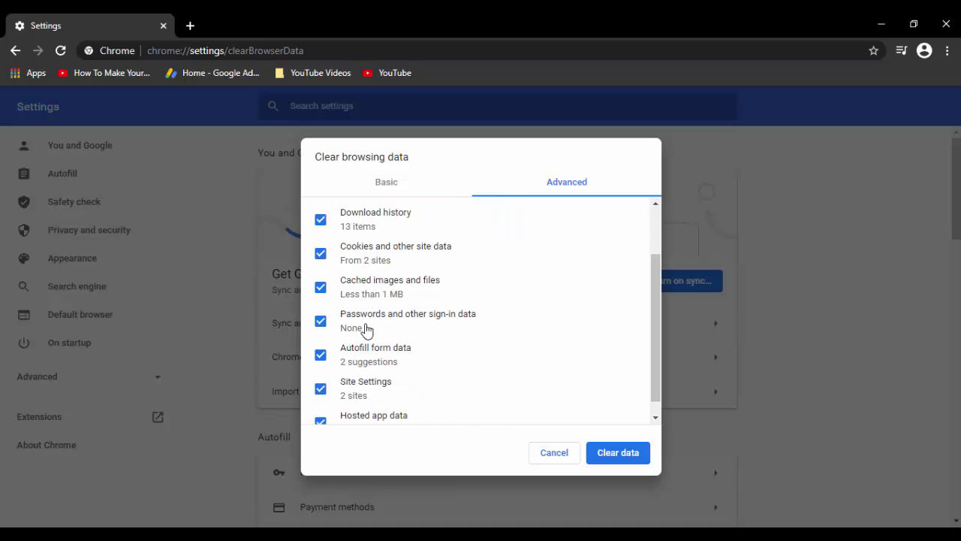
{"action": "scroll", "coordinate": [356, 401], "scroll_direction": "down", "scroll_amount": 1}
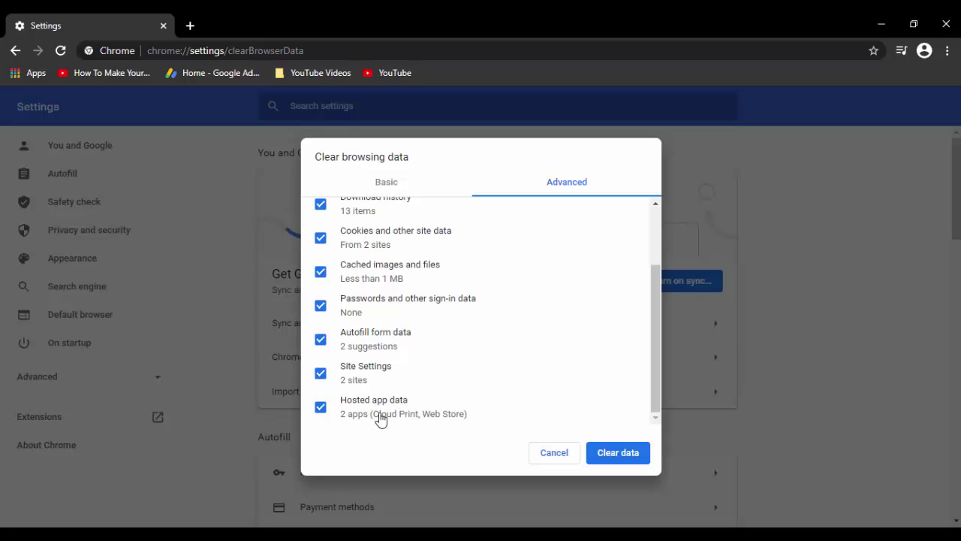
{"action": "left_click", "coordinate": [320, 341]}
{"action": "left_click", "coordinate": [320, 341]}
{"action": "left_click", "coordinate": [617, 458]}
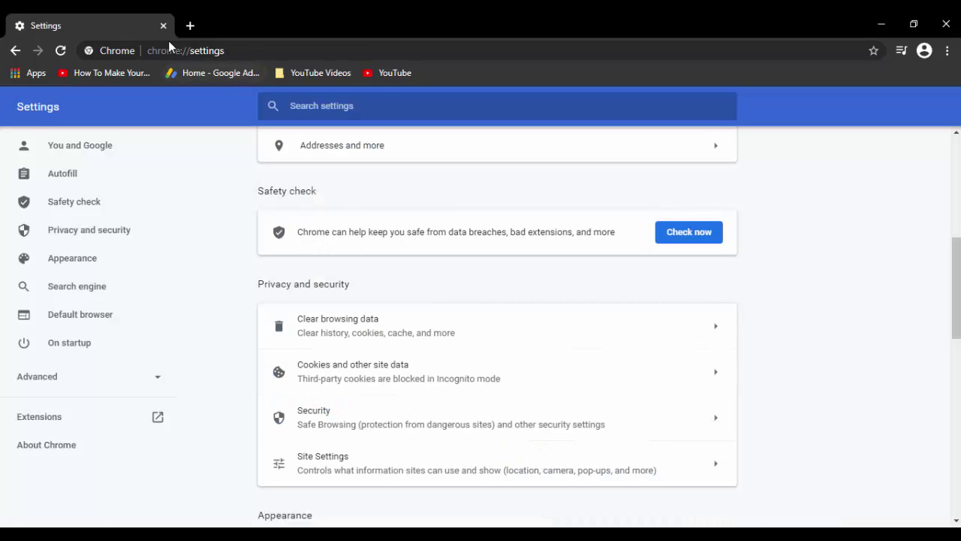
{"action": "left_click", "coordinate": [60, 51]}
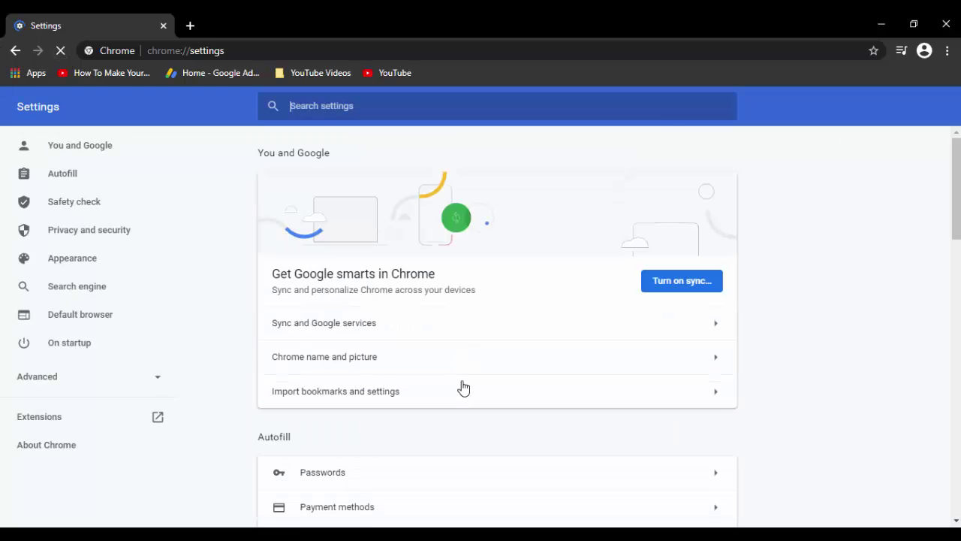
- Confirm in About Google Chrome that version 87.0.4280.88 is up to date, then close Chrome
{"action": "left_click", "coordinate": [190, 26]}
{"action": "left_click", "coordinate": [165, 27]}
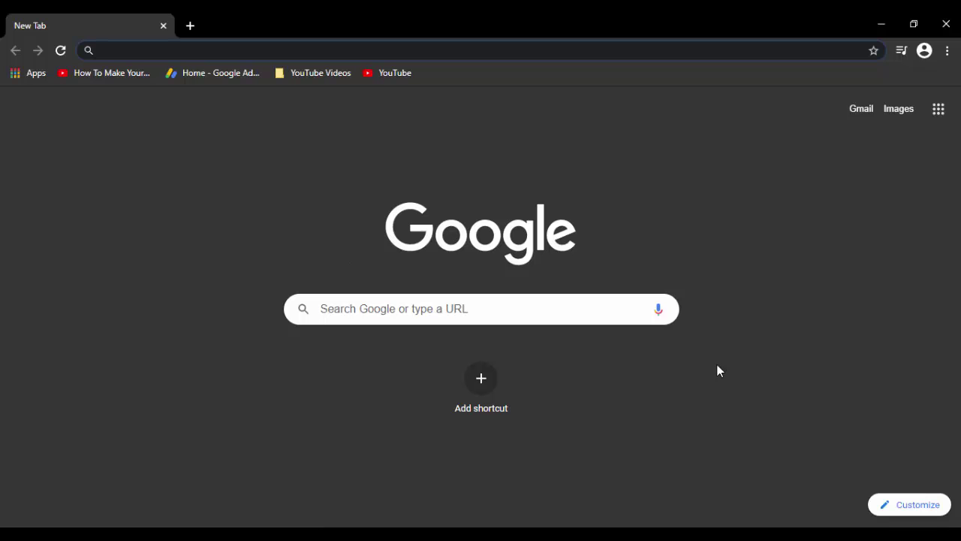
{"action": "left_click", "coordinate": [948, 51]}
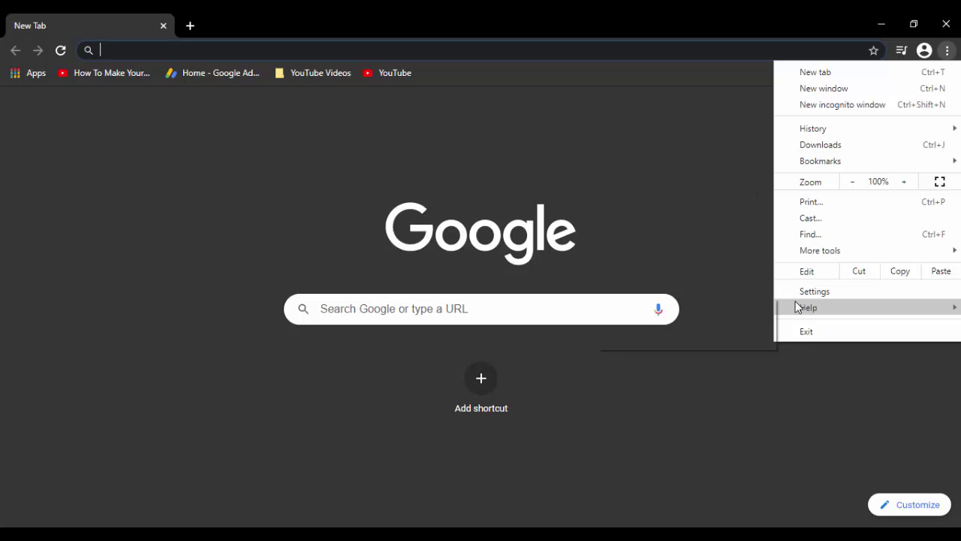
{"action": "mouse_move", "coordinate": [796, 307]}
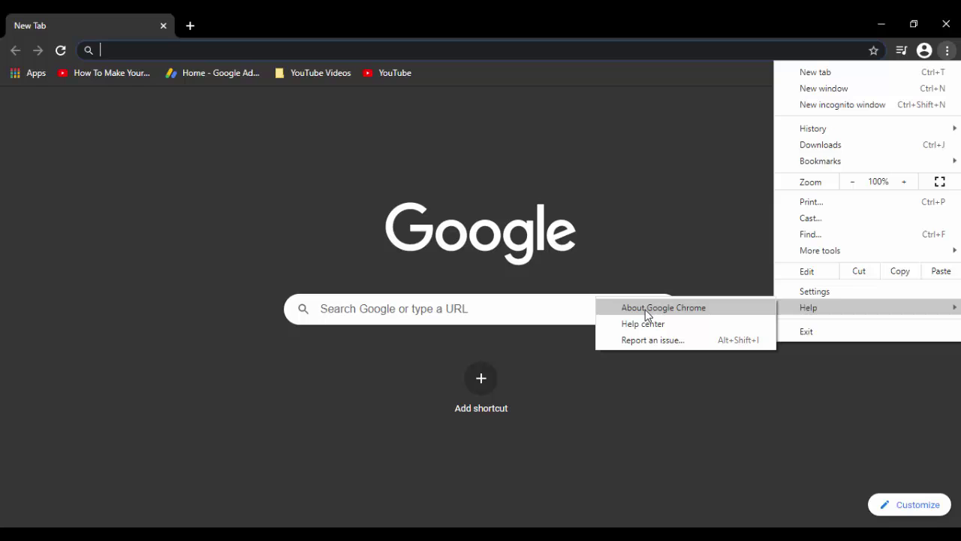
{"action": "left_click", "coordinate": [645, 310]}
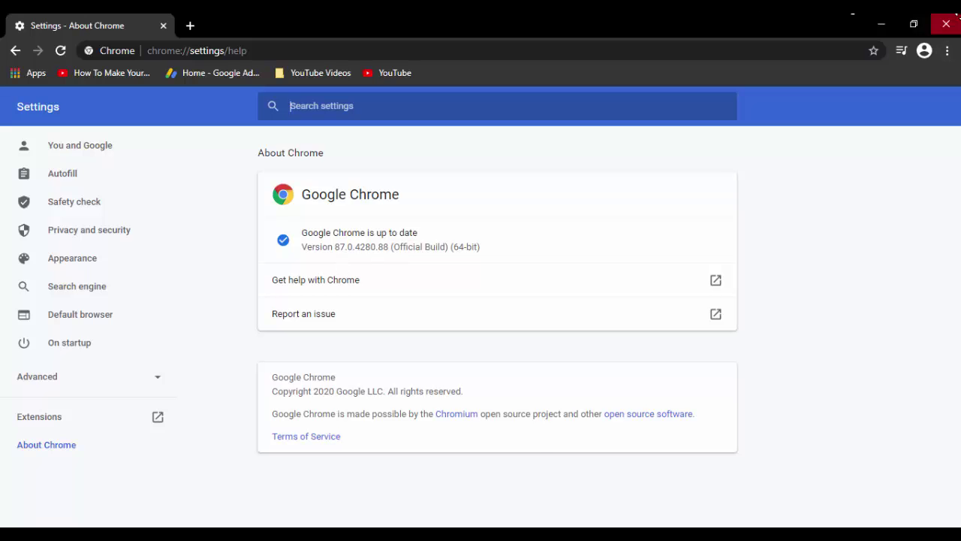
{"action": "left_click", "coordinate": [956, 23]}
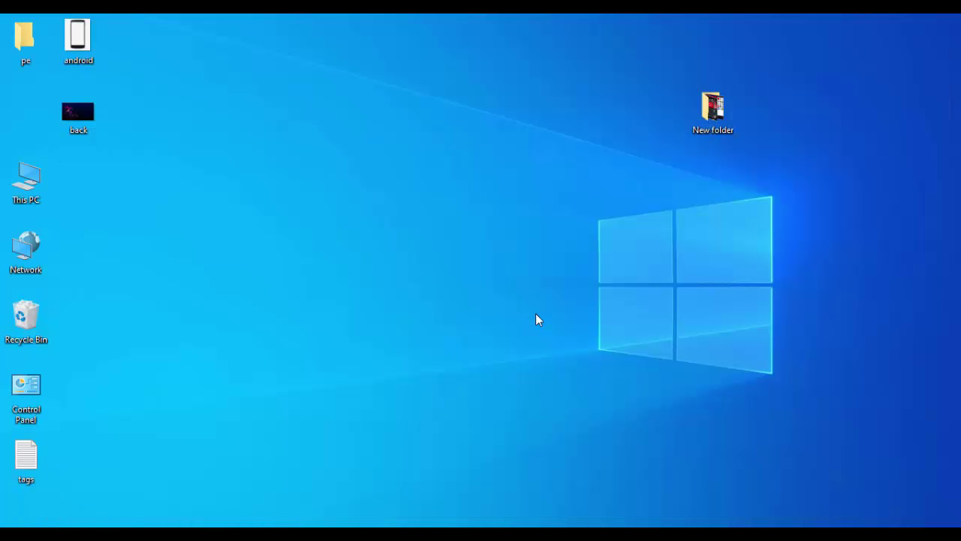
- Search 'com' and run Command Prompt as administrator, maximizing the console
{"action": "key", "text": "super"}
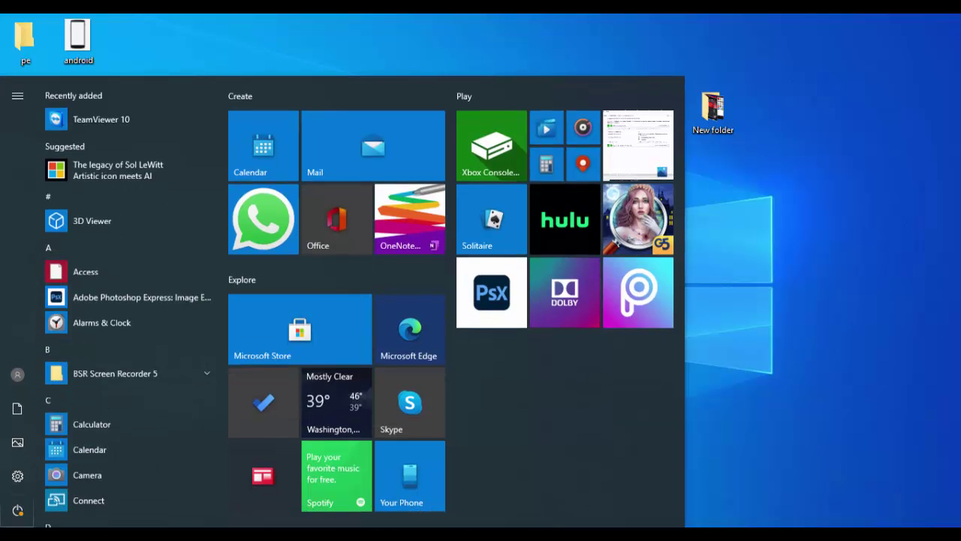
{"action": "type", "text": "com"}
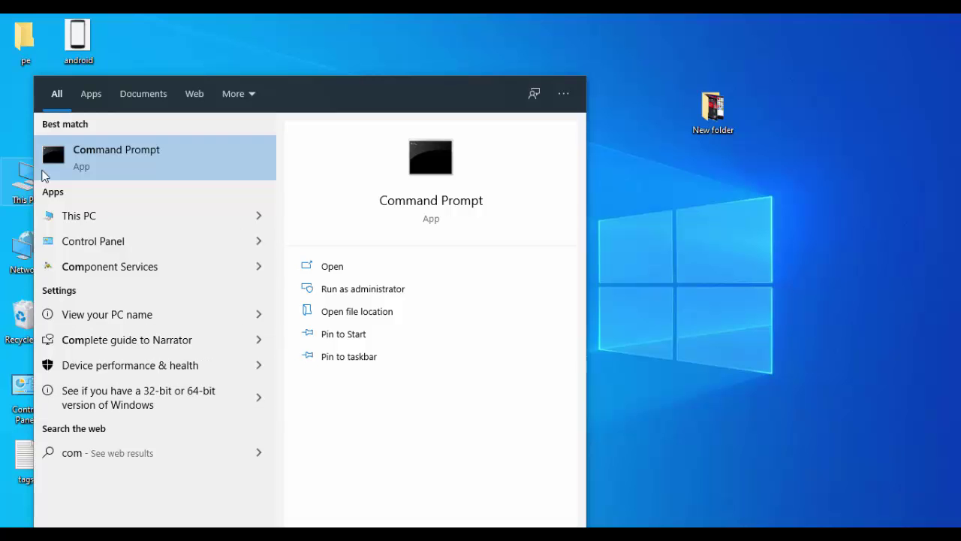
{"action": "right_click", "coordinate": [112, 163]}
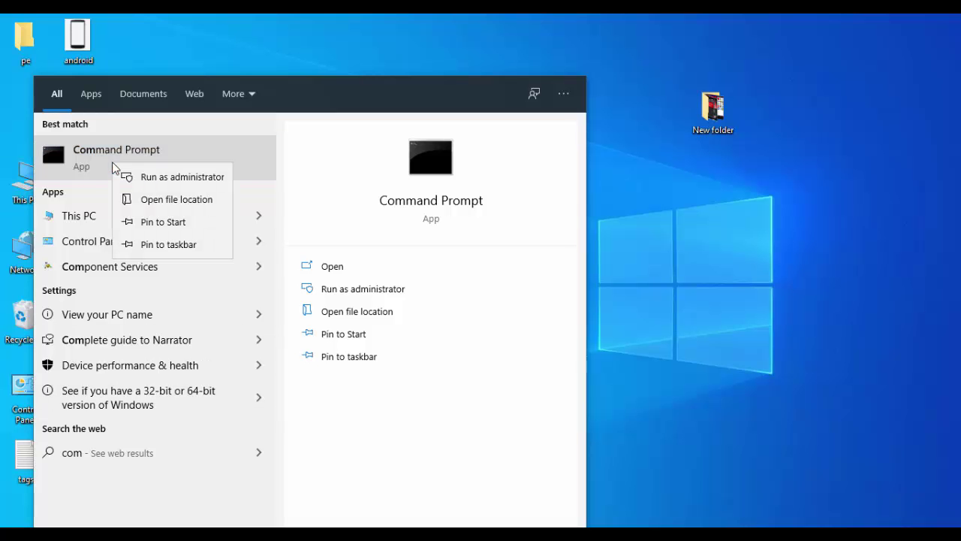
{"action": "left_click", "coordinate": [169, 177]}
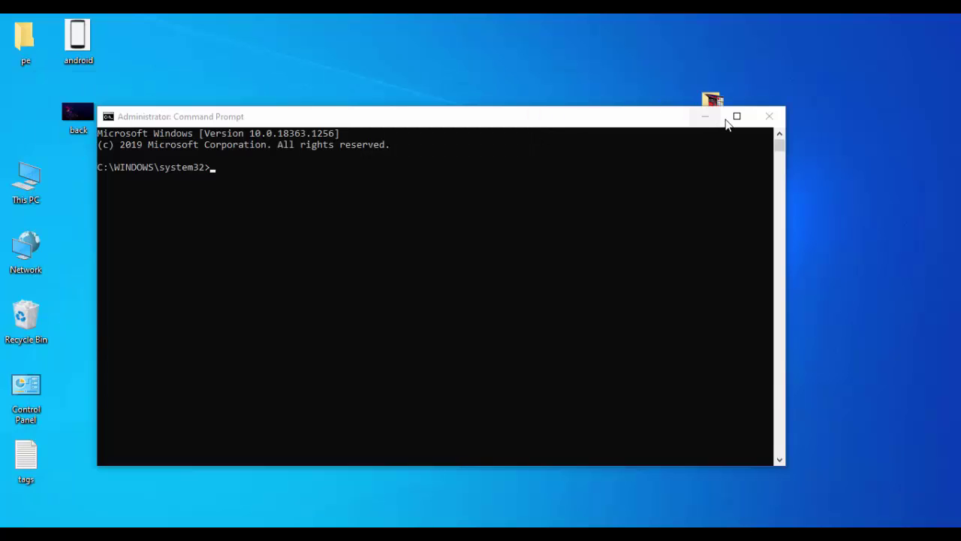
{"action": "left_click", "coordinate": [736, 114]}
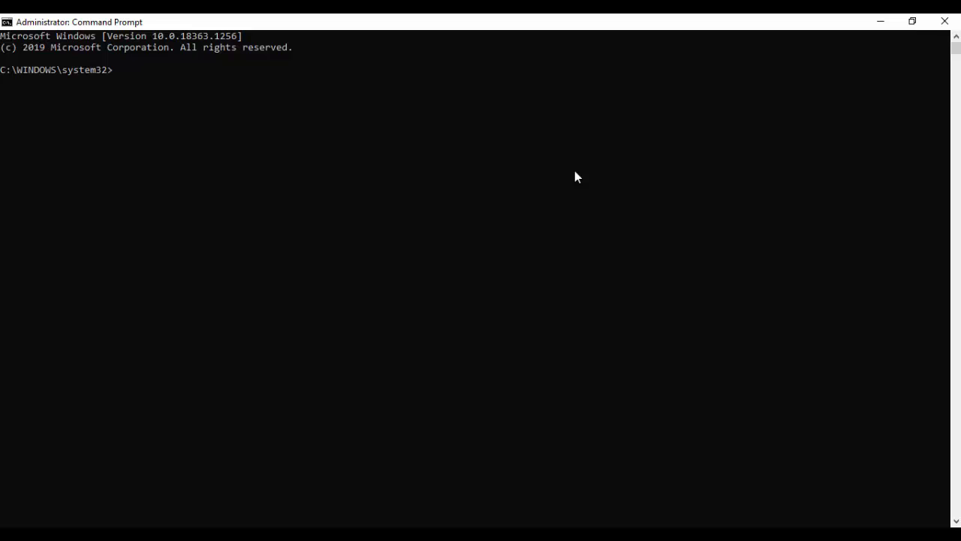
- Run ipconfig /release, /flushdns and /renew so Wi-Fi gets 192.168.43.55
{"action": "type", "text": "ipconfig /"}
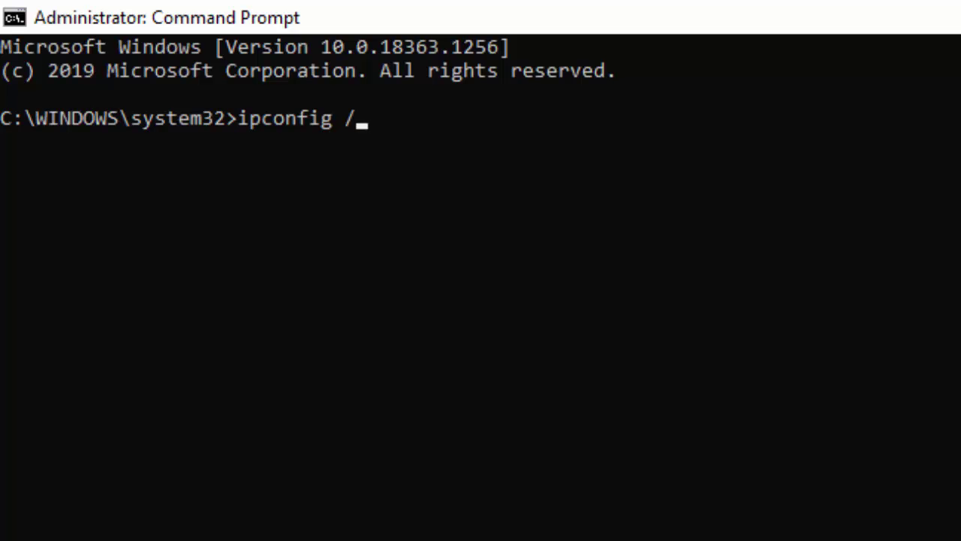
{"action": "type", "text": "release"}
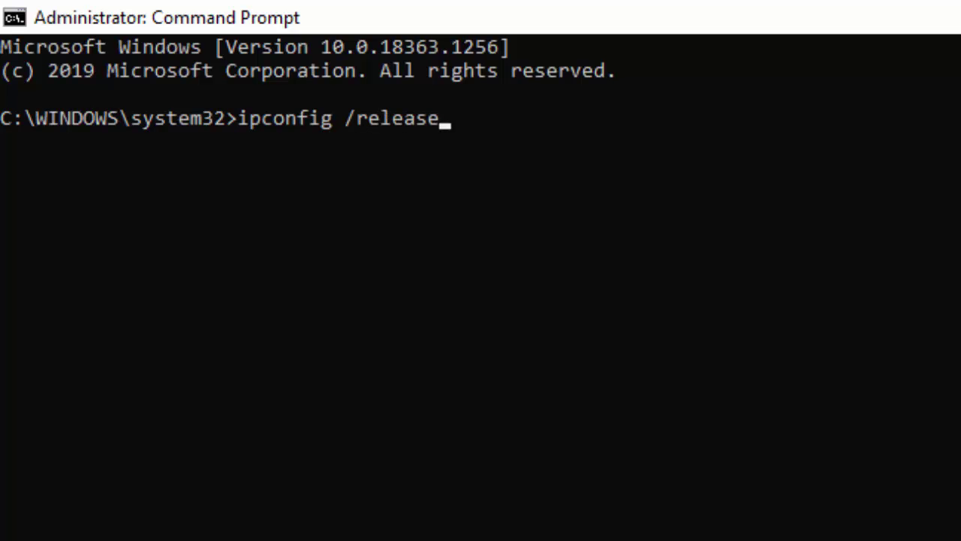
{"action": "key", "text": "Return"}
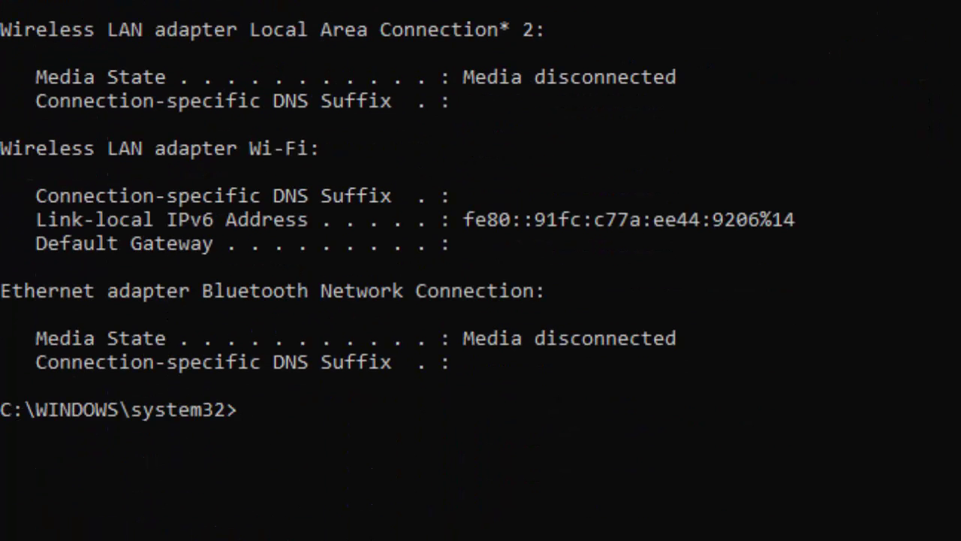
{"action": "type", "text": "ipconfig "}
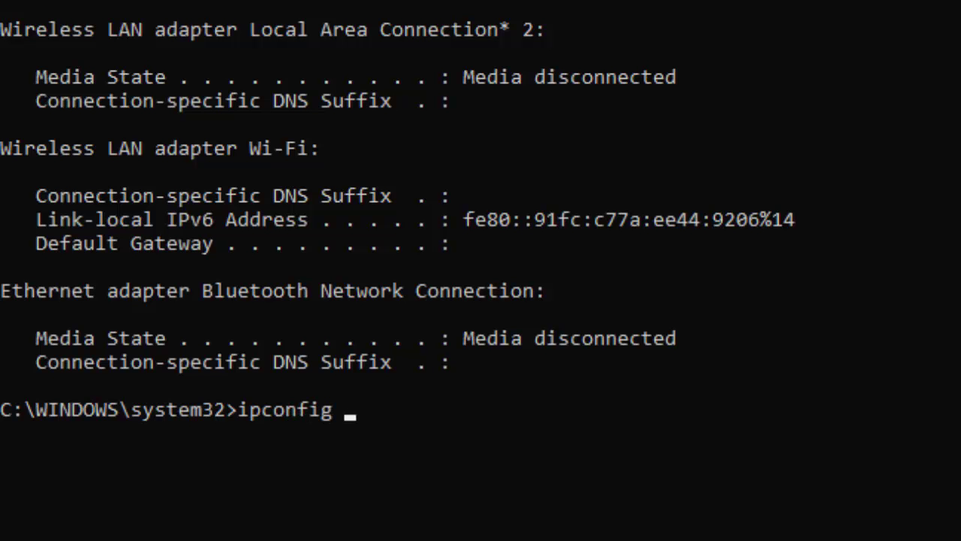
{"action": "type", "text": "/flushdns"}
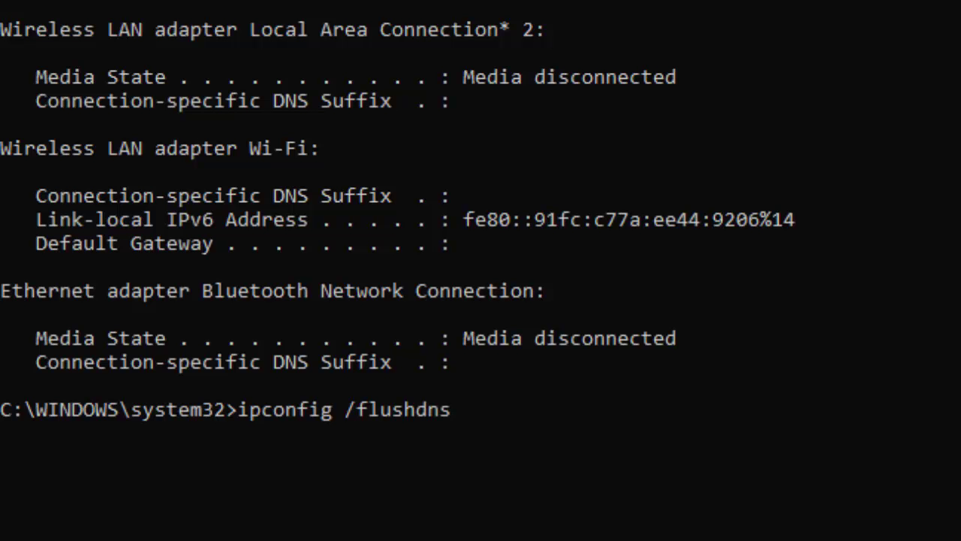
{"action": "key", "text": "Return"}
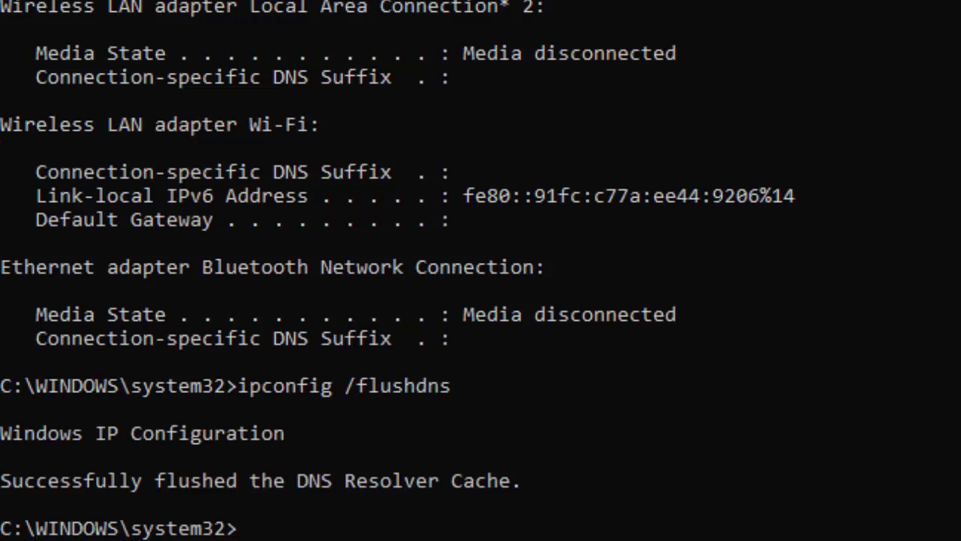
{"action": "type", "text": "ipconfig /"}
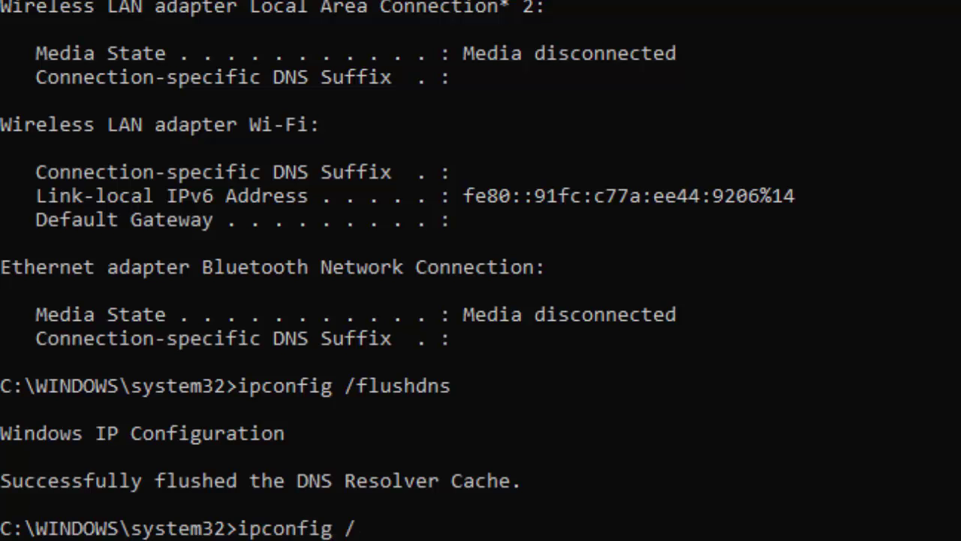
{"action": "type", "text": "renew"}
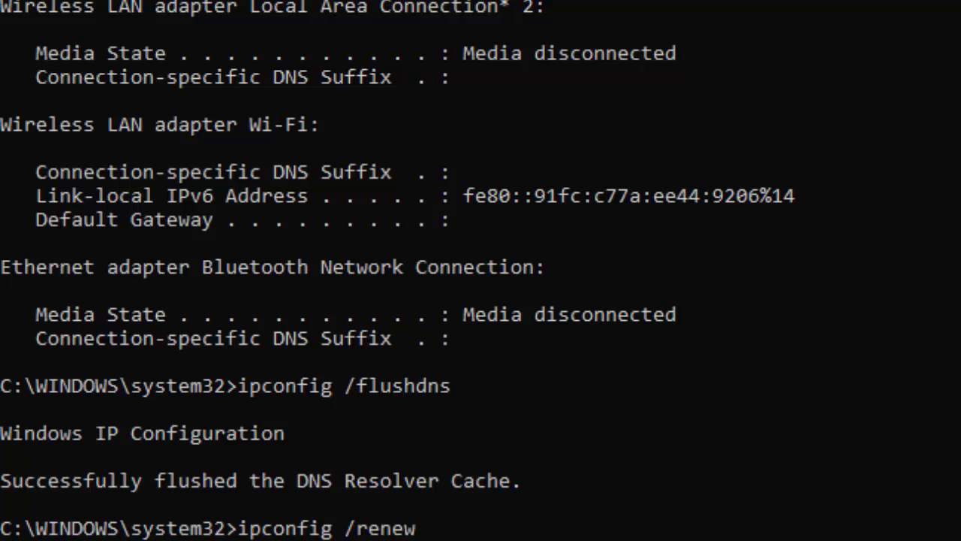
{"action": "key", "text": "Return"}
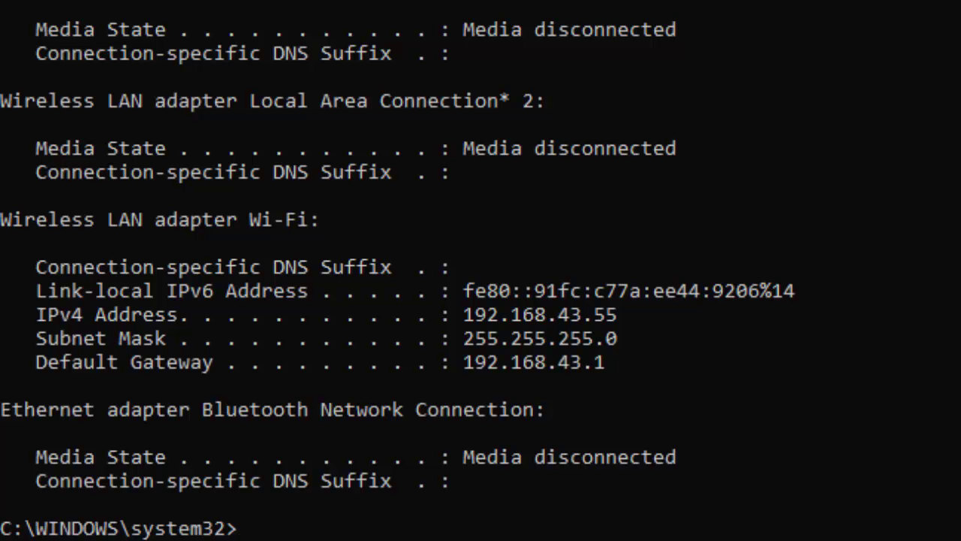
- Run netsh winsock release, which isn't found, then enter sfc /scannow at the prompt
{"action": "type", "text": "netsh "}
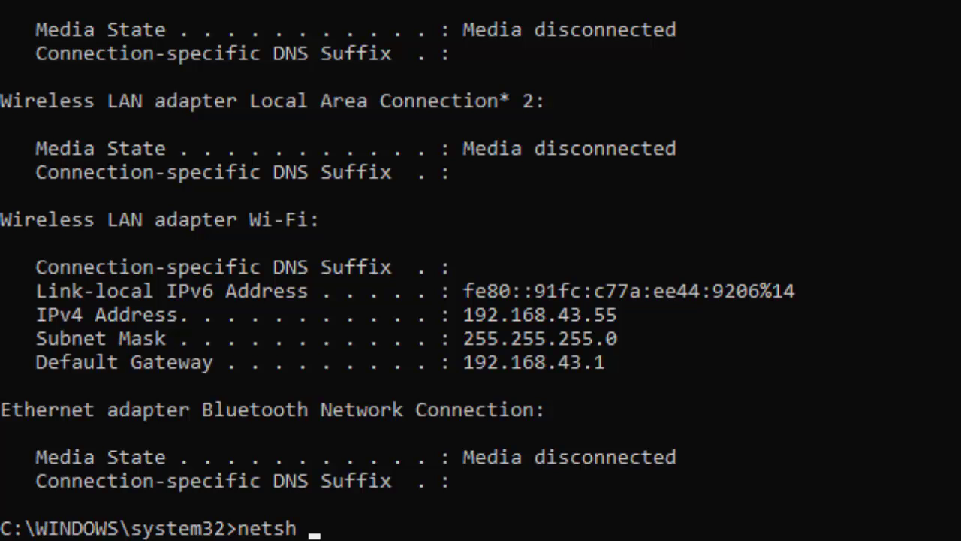
{"action": "type", "text": "winsock "}
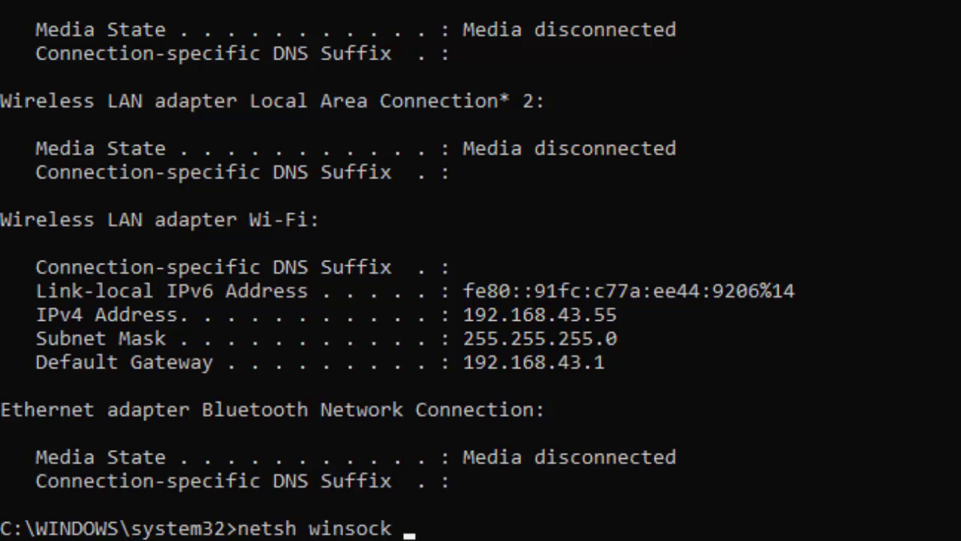
{"action": "type", "text": "release"}
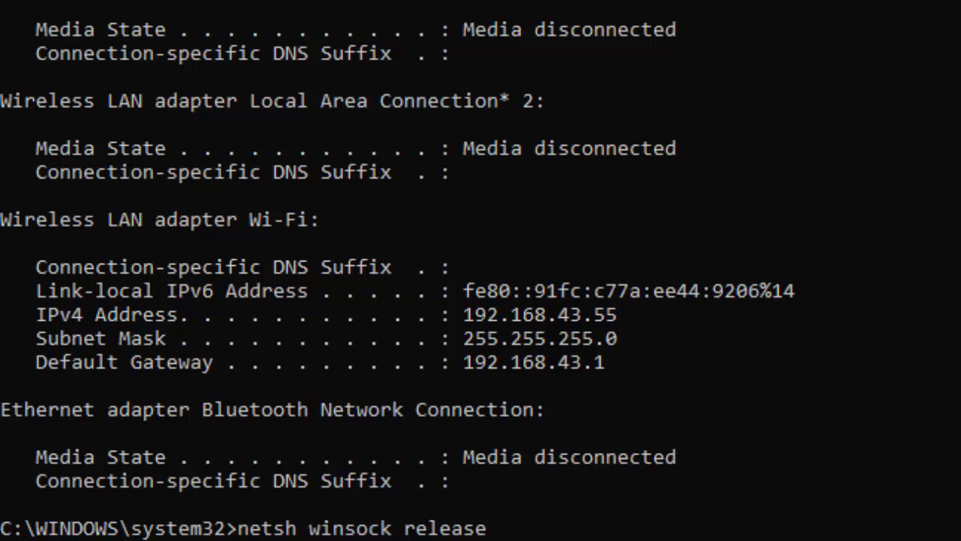
{"action": "key", "text": "Return"}
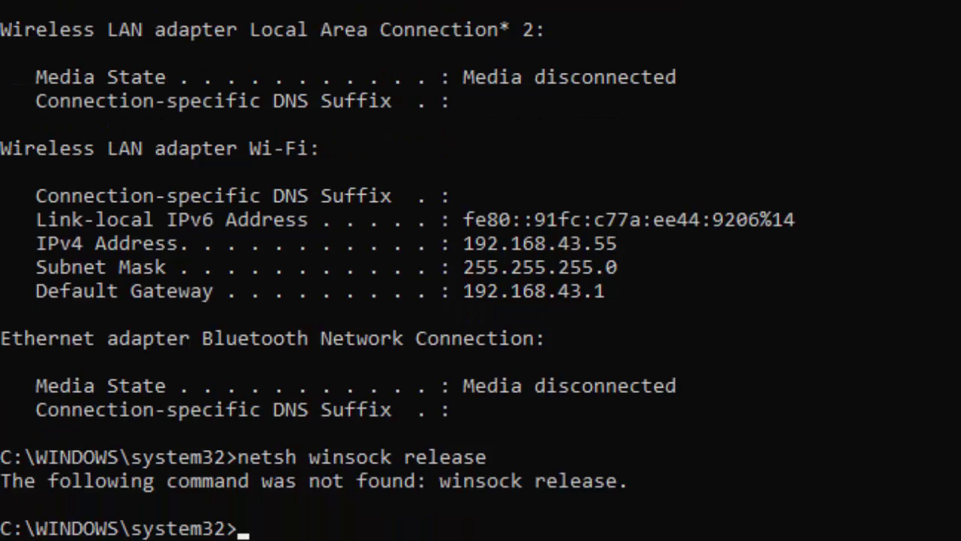
{"action": "type", "text": "sfc /scannow"}
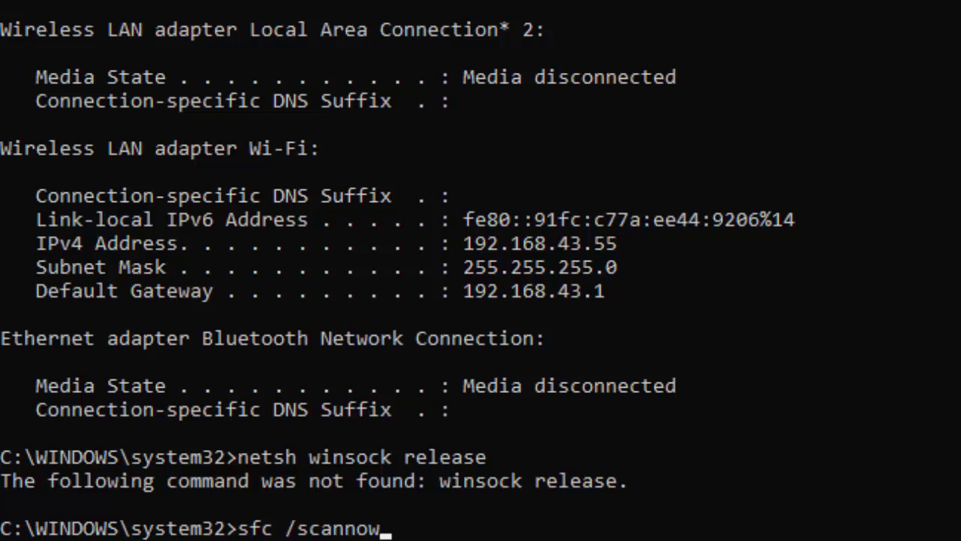
- Start the sfc /scannow system file scan
{"action": "key", "text": "Return"}
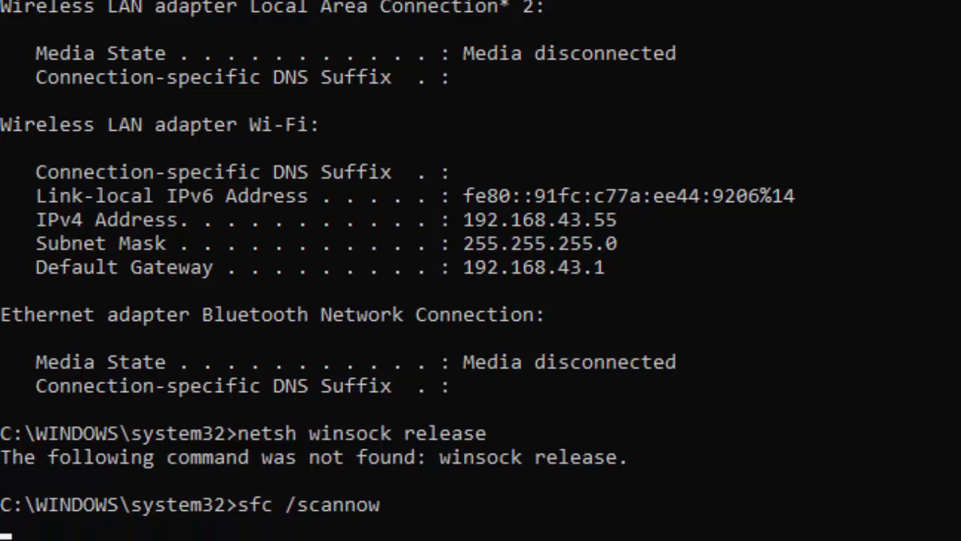